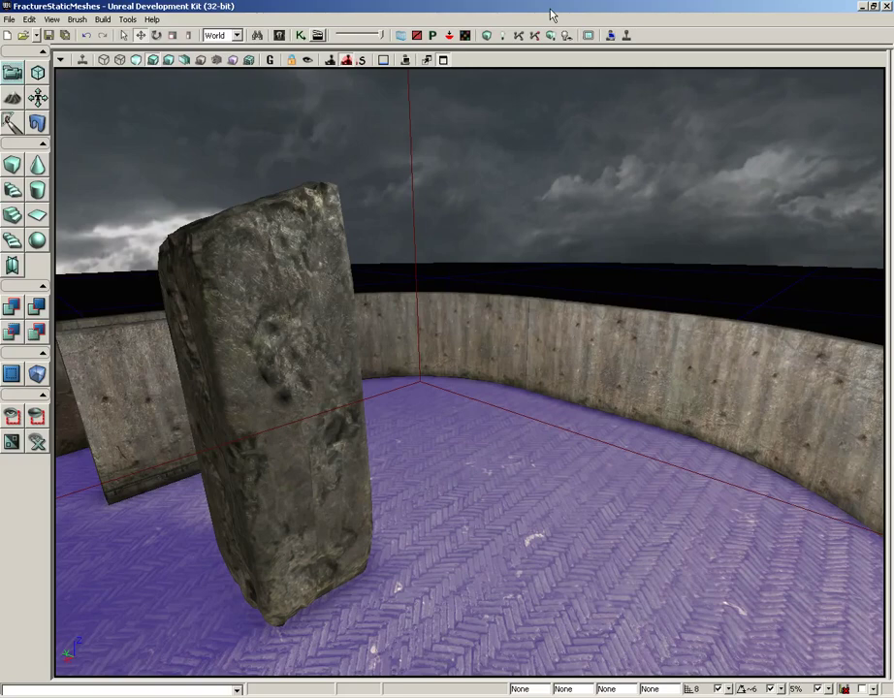
# Step: Open fractured_column from the Content Browser, then enlarge the mesh editor, Properties panel and name column
pyautogui.click(278, 35)
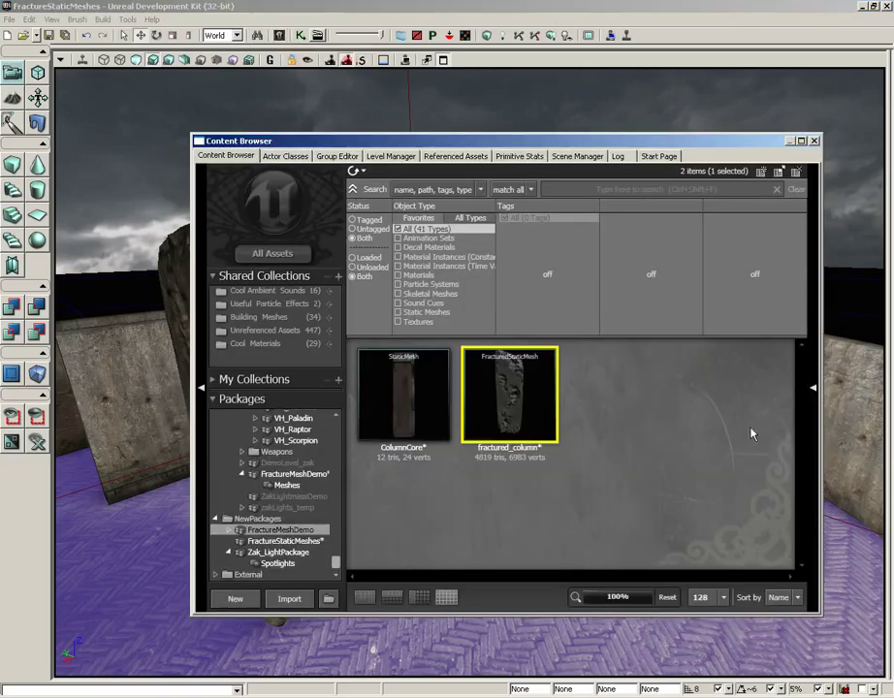
pyautogui.doubleClick(530, 407)
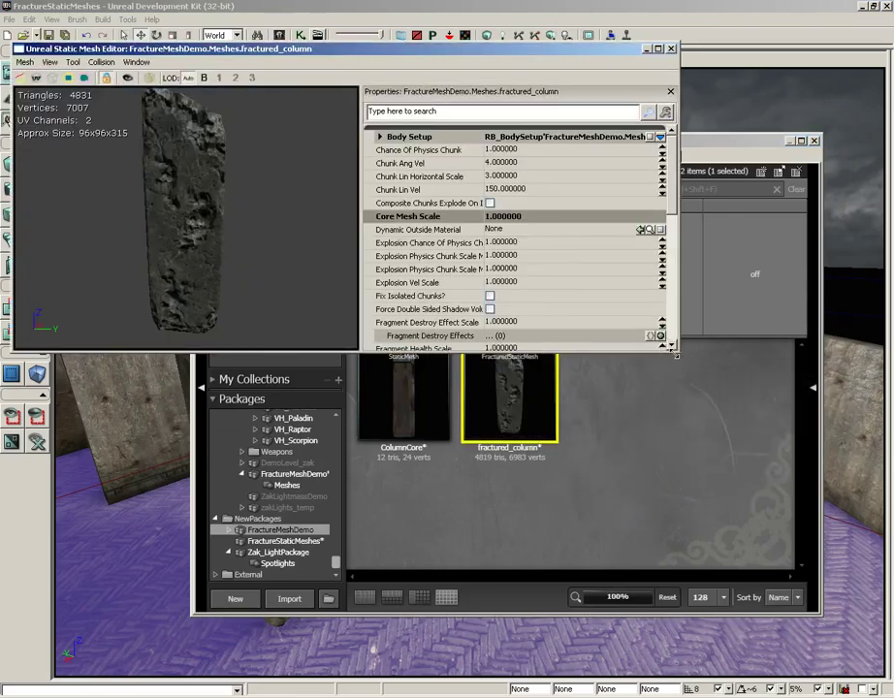
pyautogui.moveTo(677, 350); pyautogui.dragTo(794, 445)
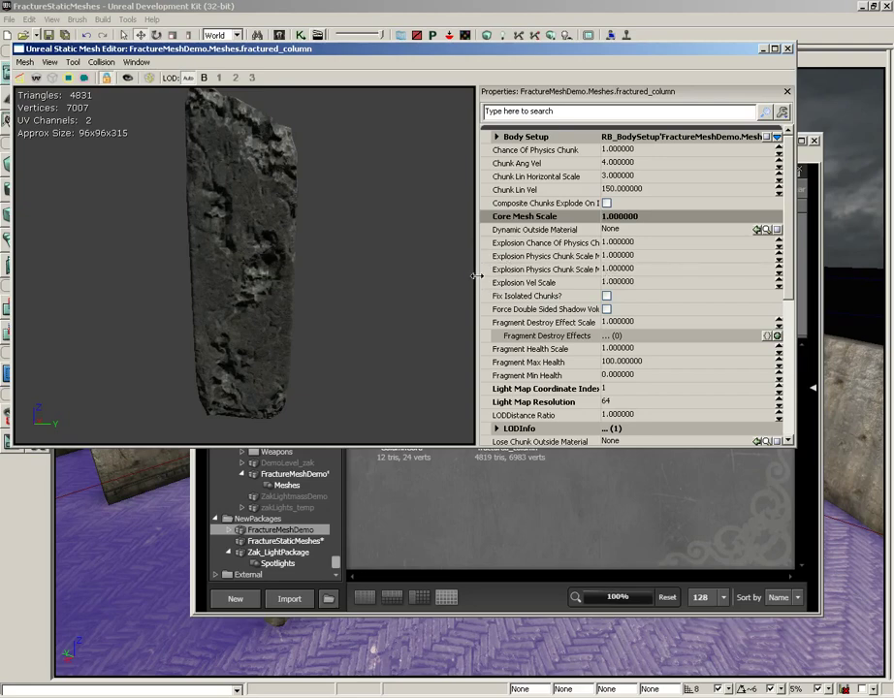
pyautogui.moveTo(477, 275); pyautogui.dragTo(368, 275)
pyautogui.moveTo(495, 291); pyautogui.dragTo(604, 282)
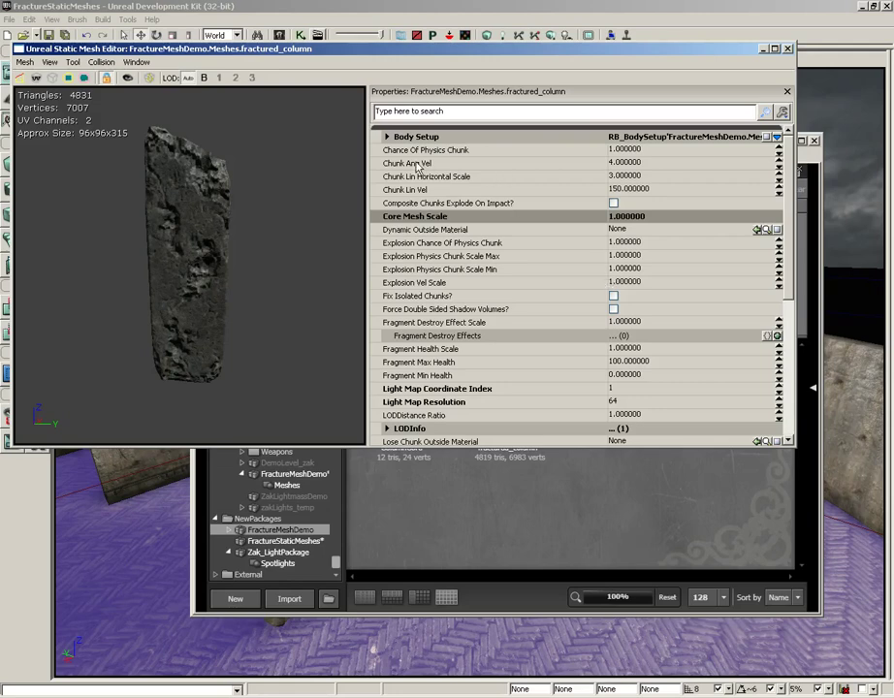
pyautogui.click(472, 151)
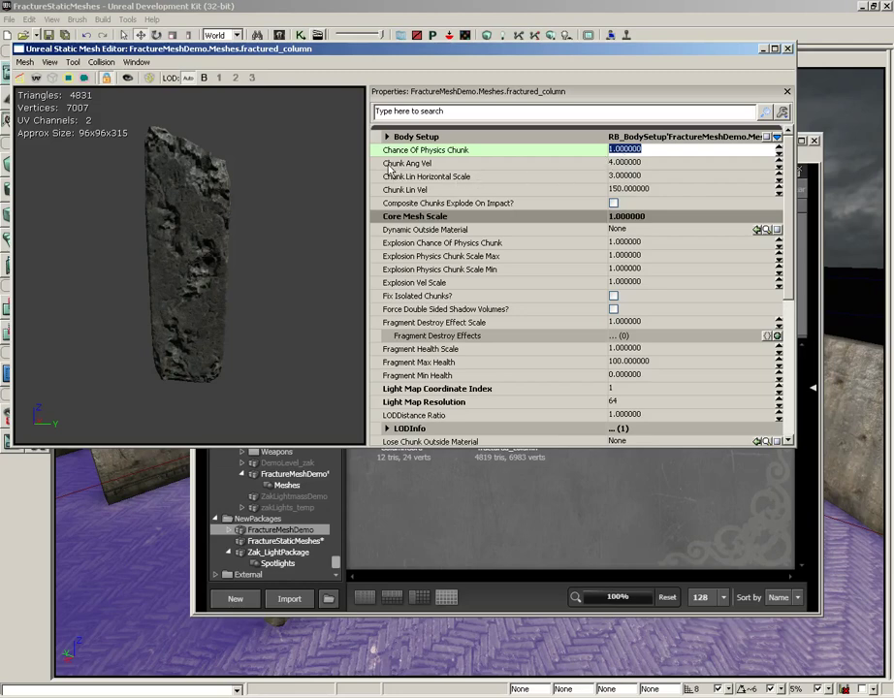
pyautogui.press('Tab')
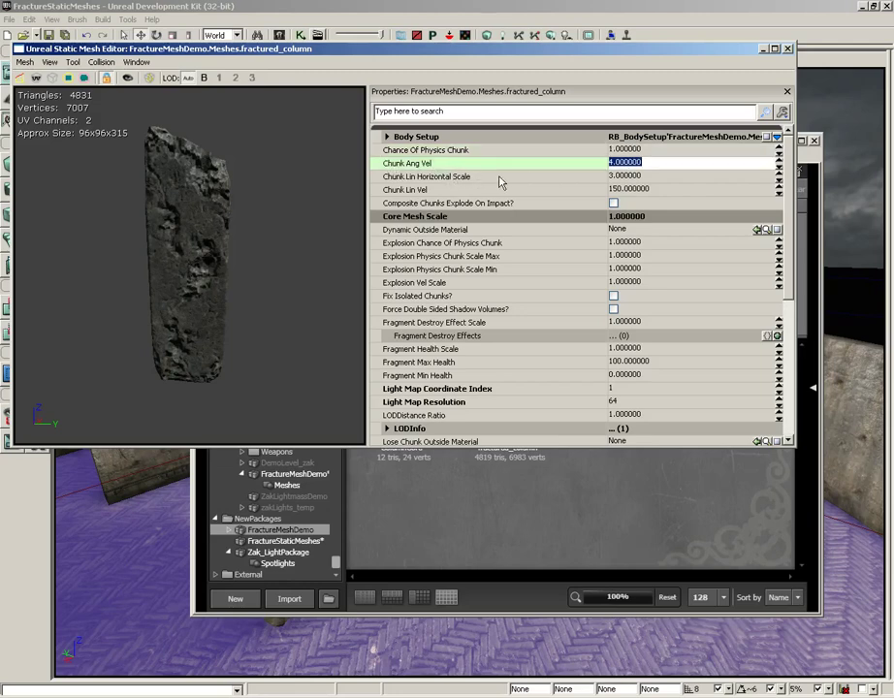
pyautogui.click(443, 179)
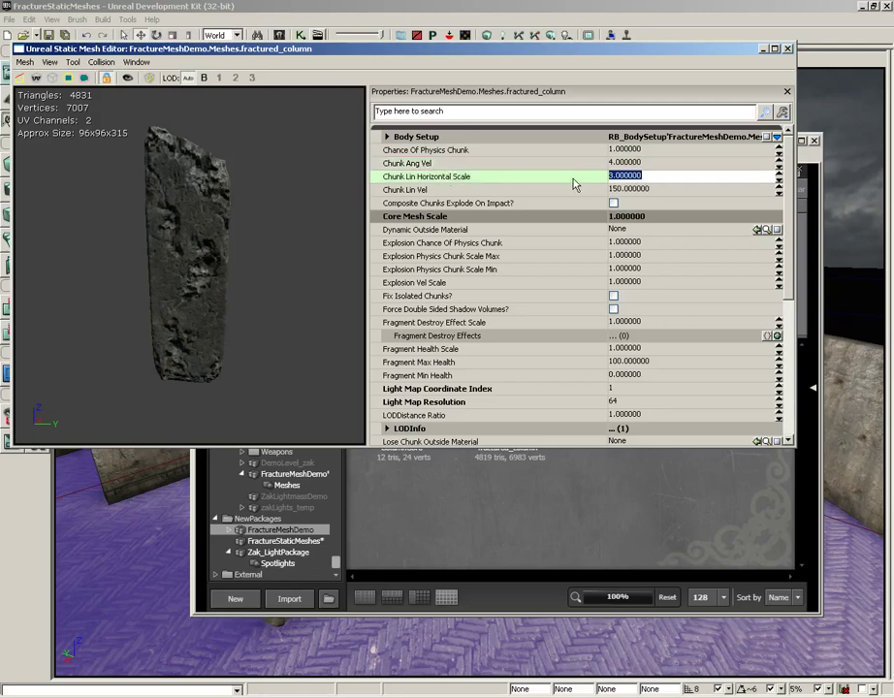
pyautogui.click(474, 191)
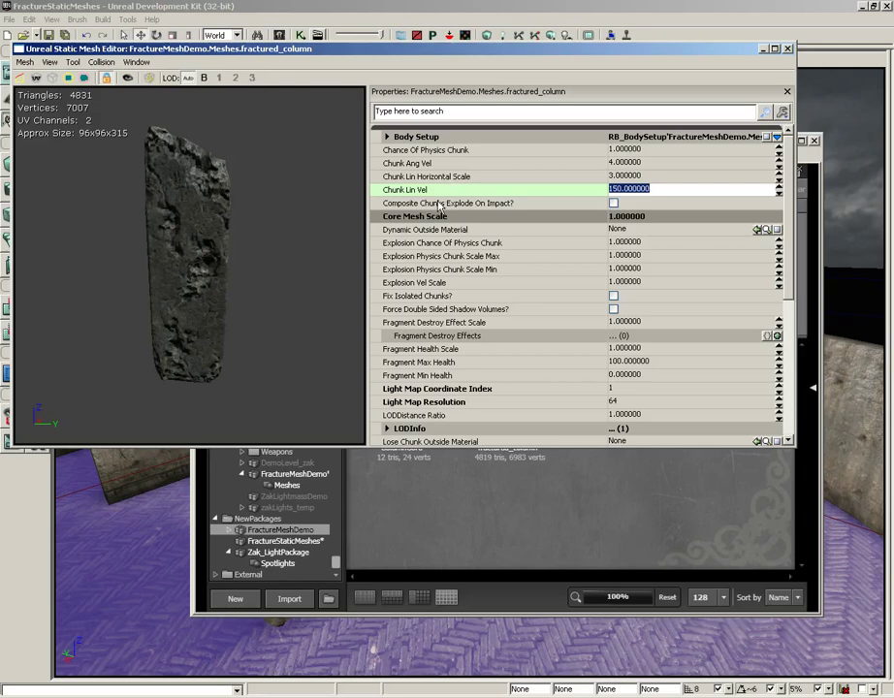
pyautogui.click(441, 204)
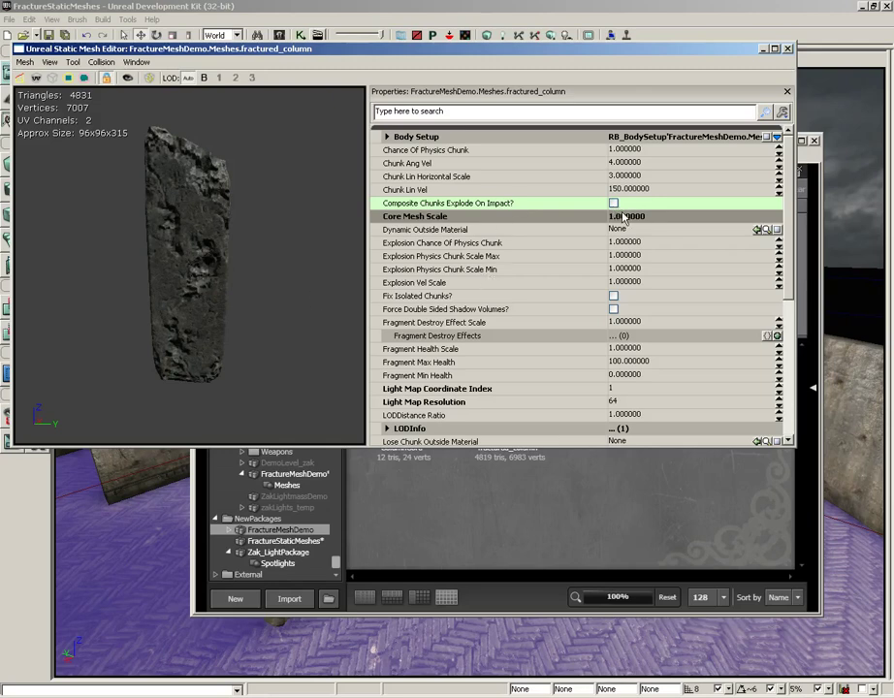
pyautogui.click(433, 257)
pyautogui.click(426, 283)
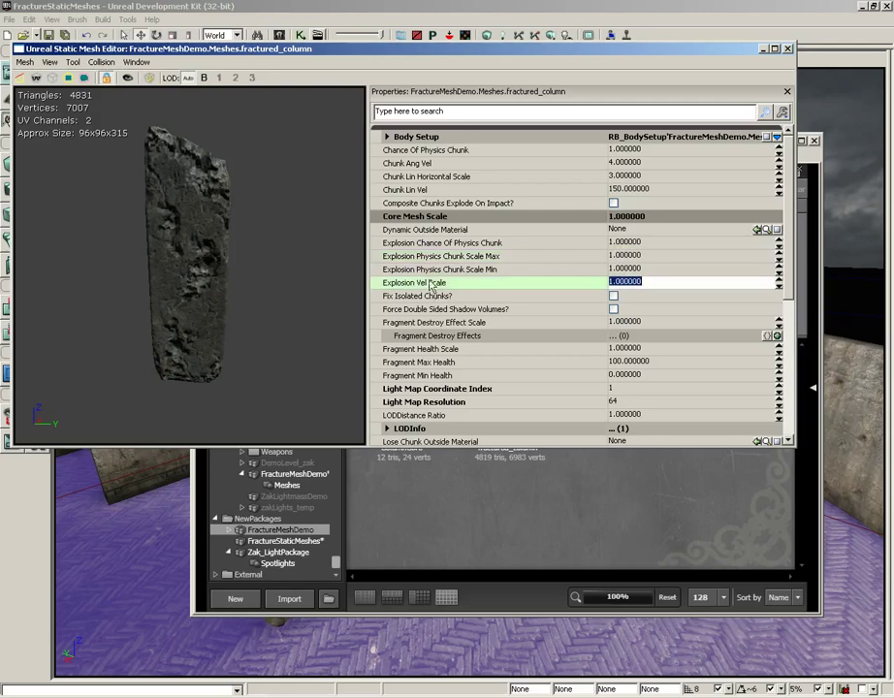
pyautogui.click(432, 245)
pyautogui.click(428, 256)
pyautogui.click(428, 269)
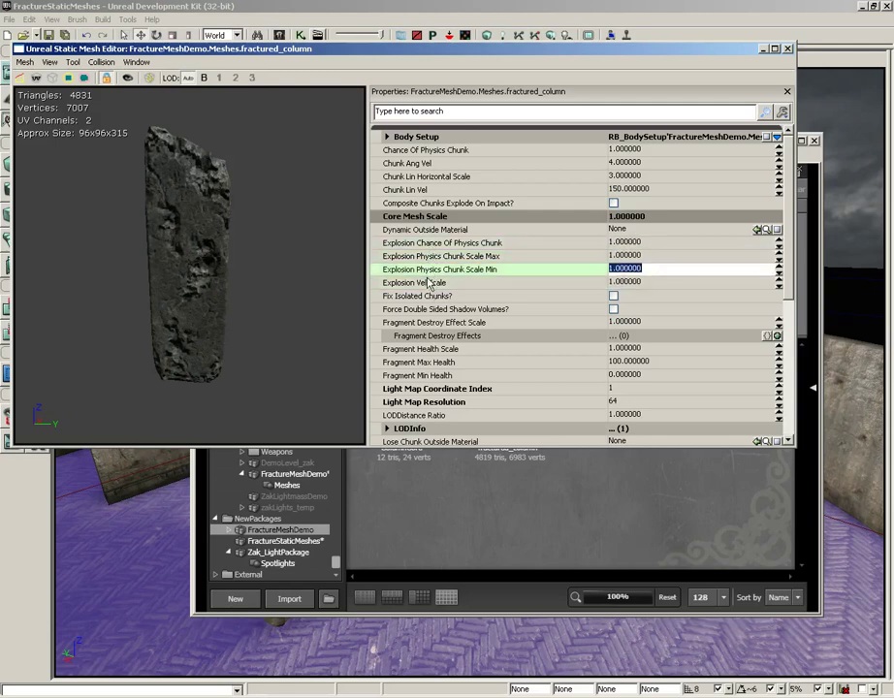
pyautogui.click(426, 282)
pyautogui.click(432, 244)
pyautogui.click(429, 256)
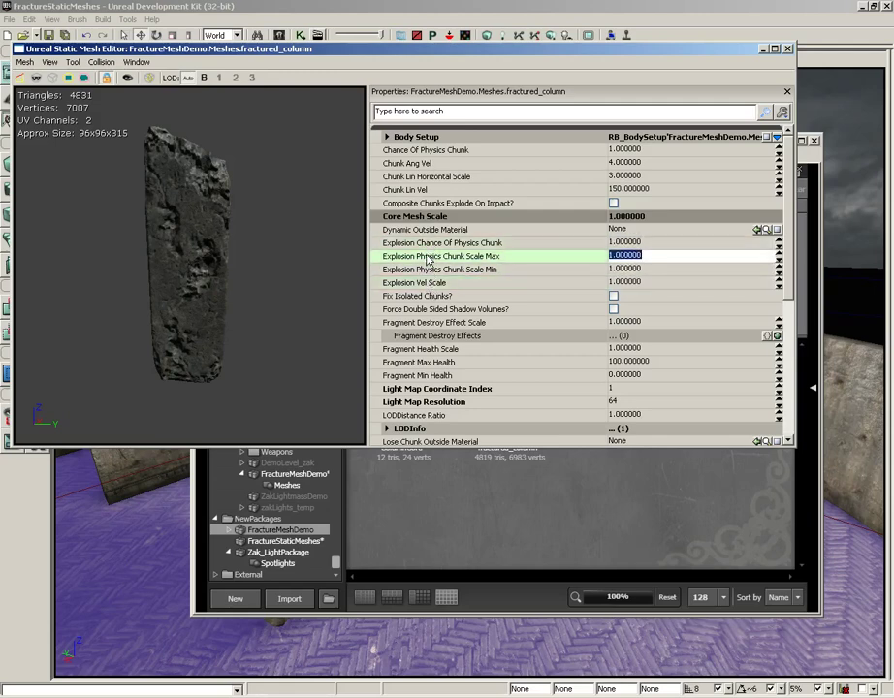
pyautogui.click(453, 244)
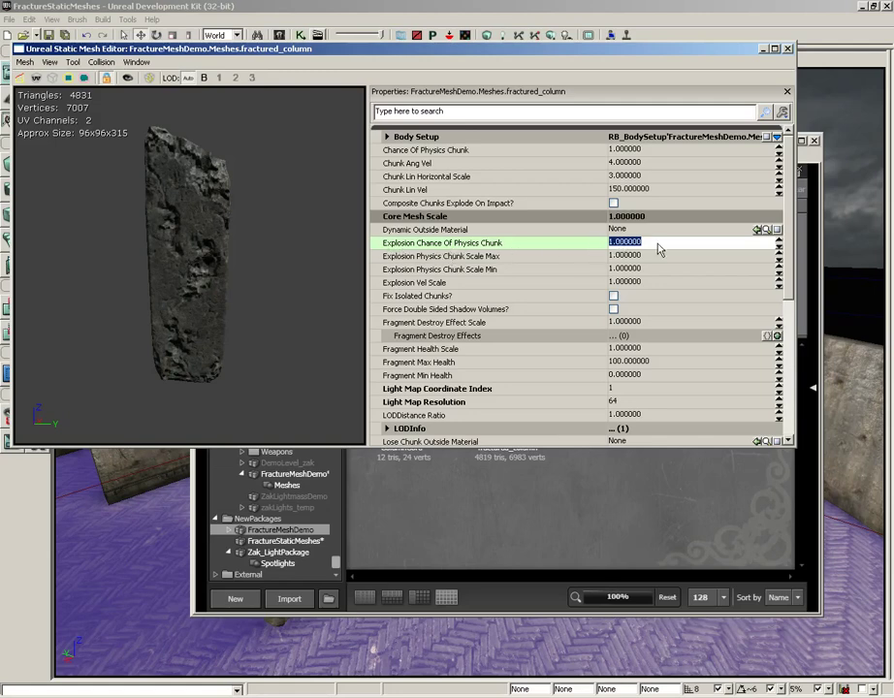
pyautogui.click(489, 256)
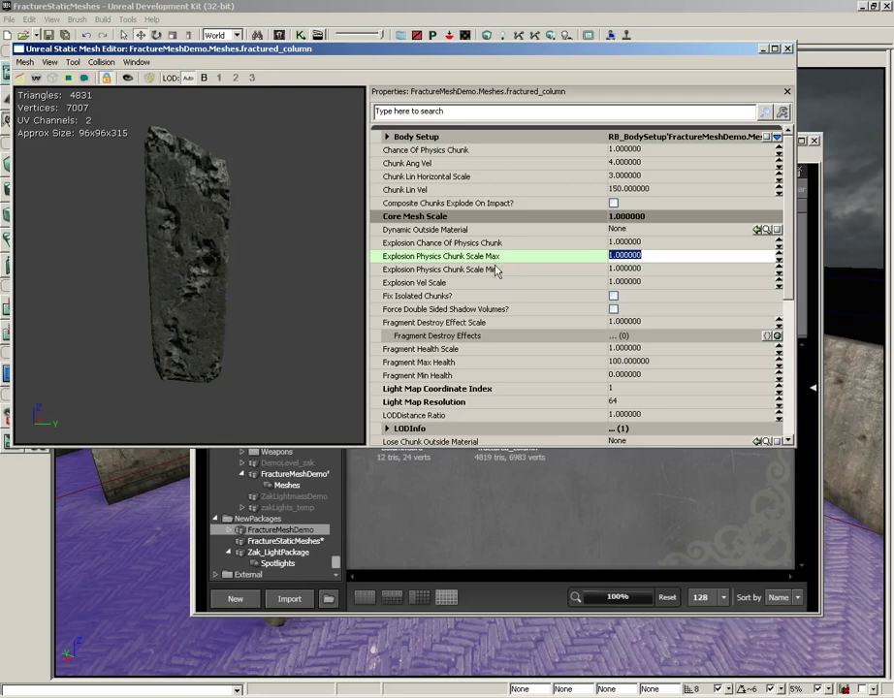
pyautogui.click(508, 271)
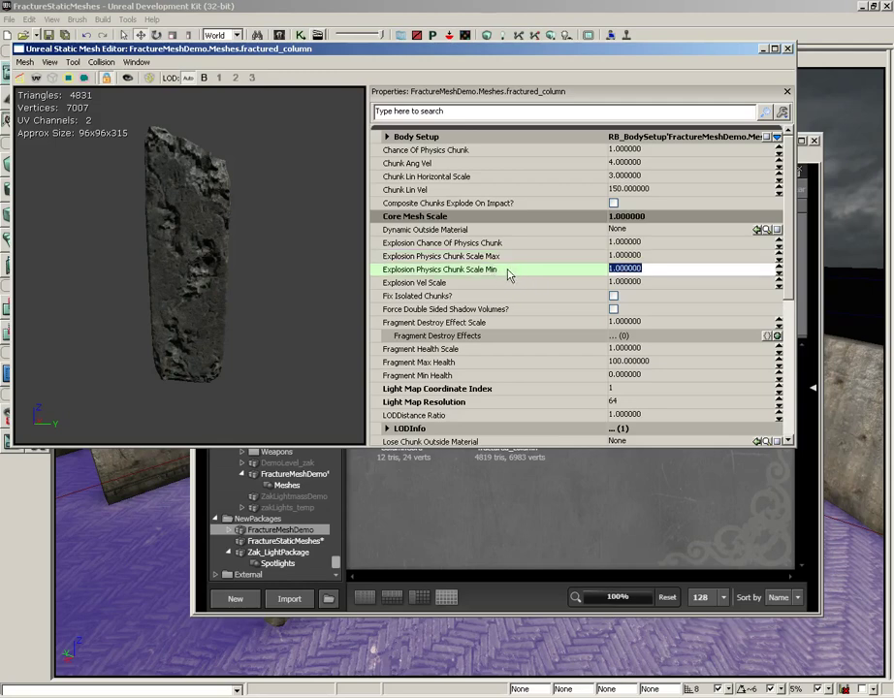
pyautogui.click(620, 283)
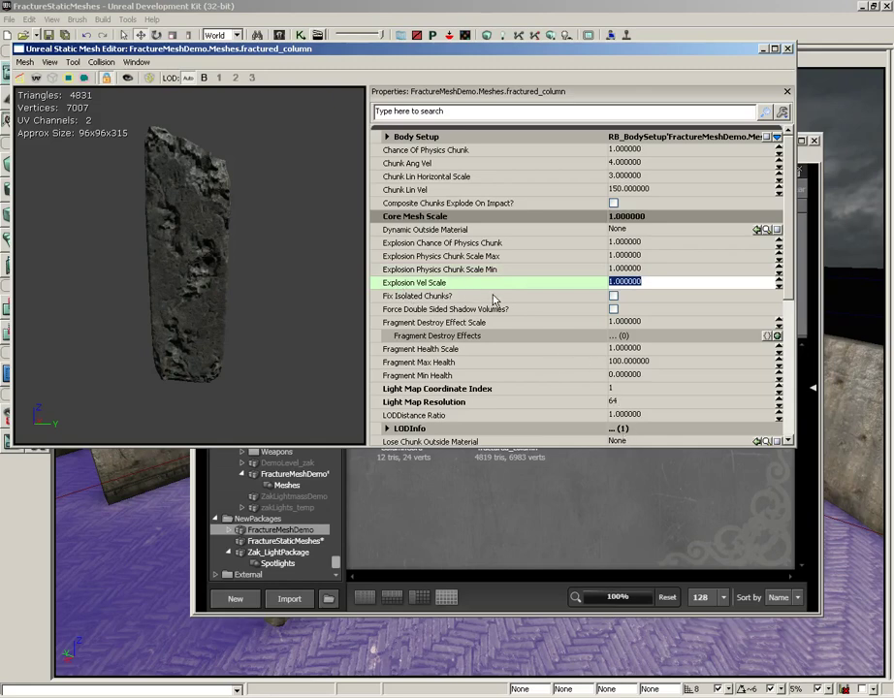
pyautogui.click(621, 295)
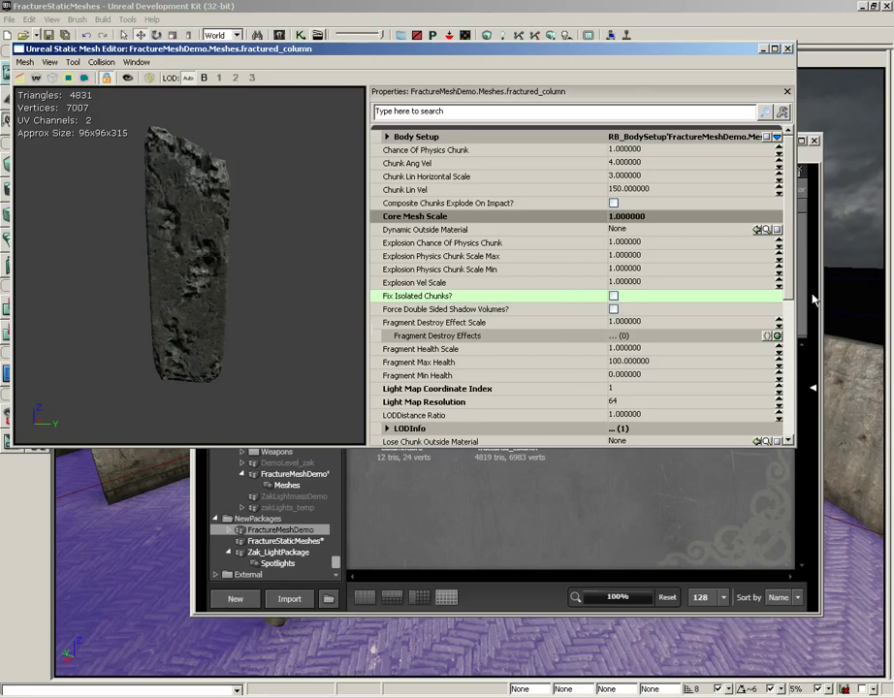
pyautogui.click(777, 336)
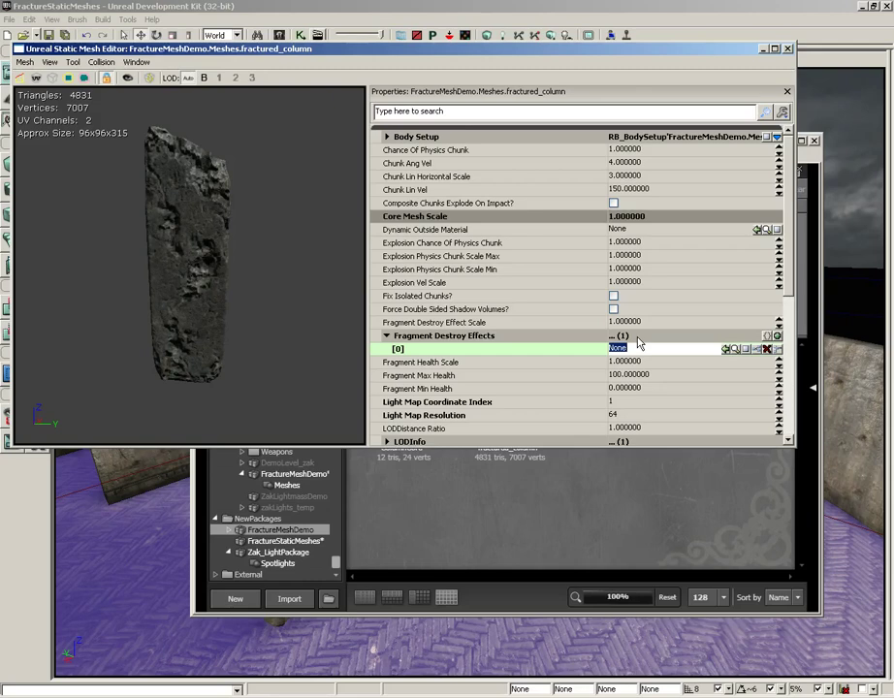
pyautogui.click(637, 322)
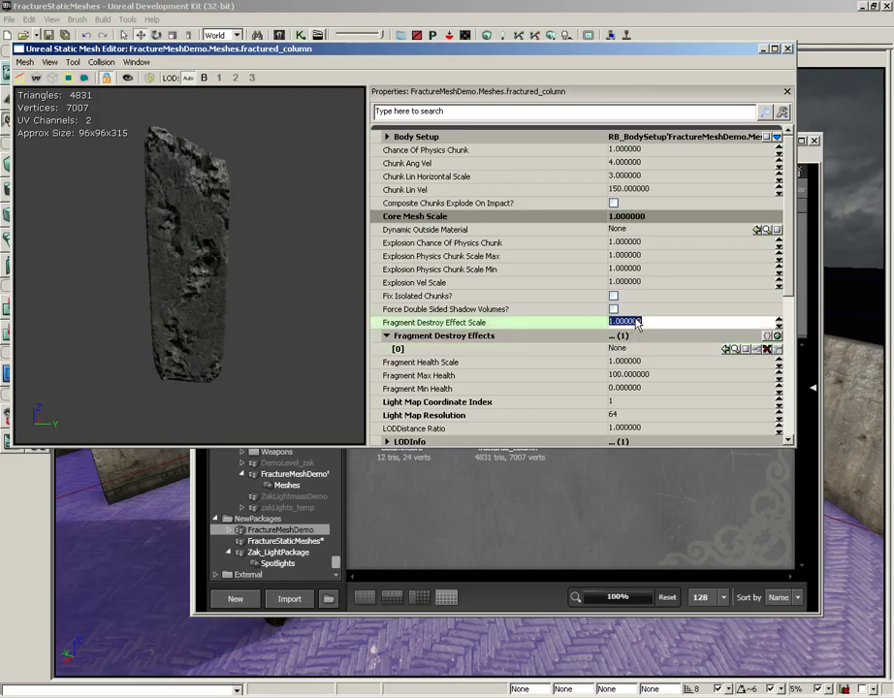
pyautogui.click(775, 337)
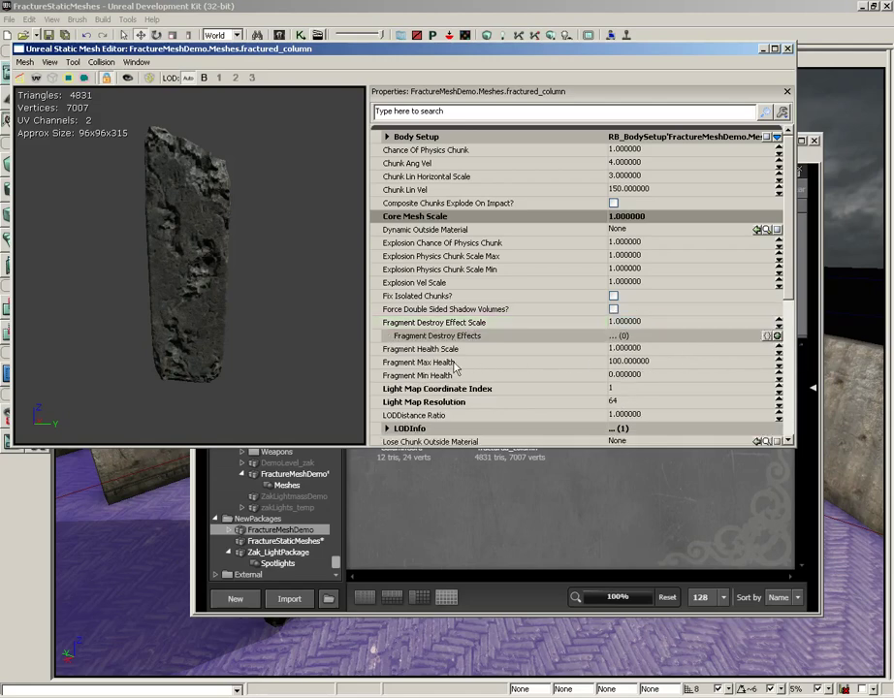
pyautogui.click(591, 351)
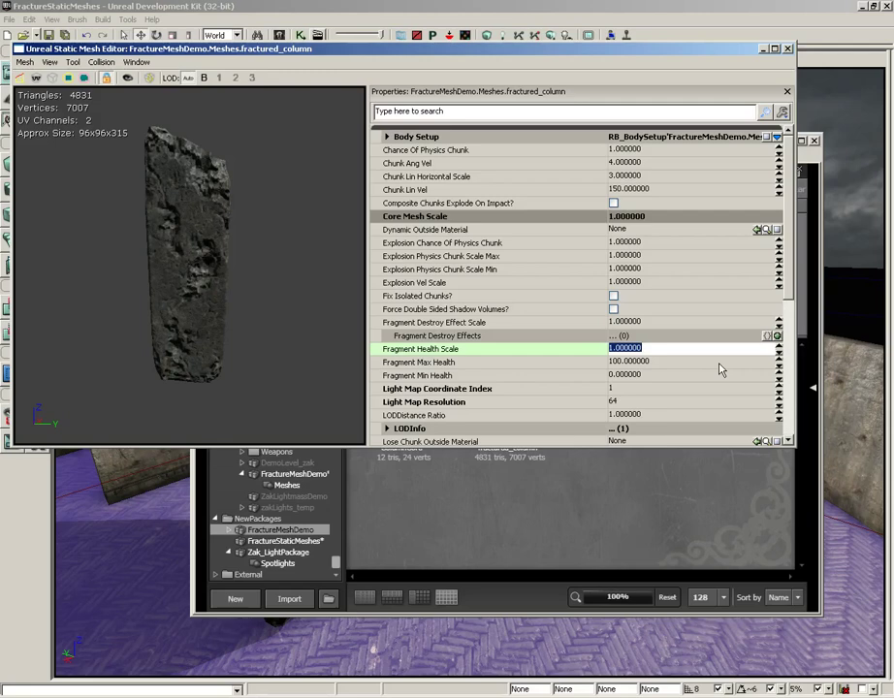
pyautogui.click(473, 376)
pyautogui.click(472, 363)
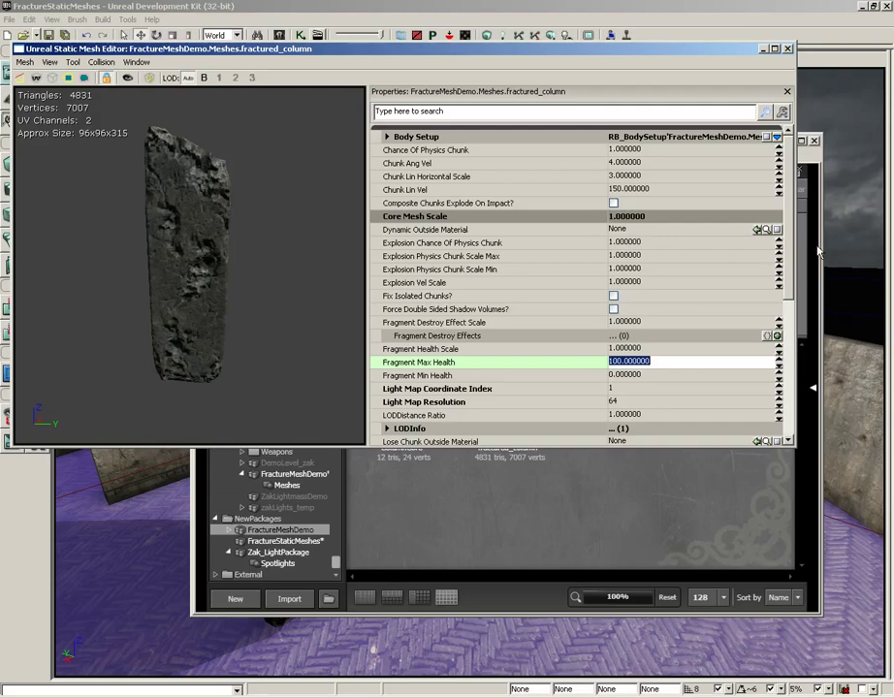
# Step: Expand LODInfo [0] > Elements and open element [1], whose Material is None
pyautogui.scroll(-5, 425, 256)
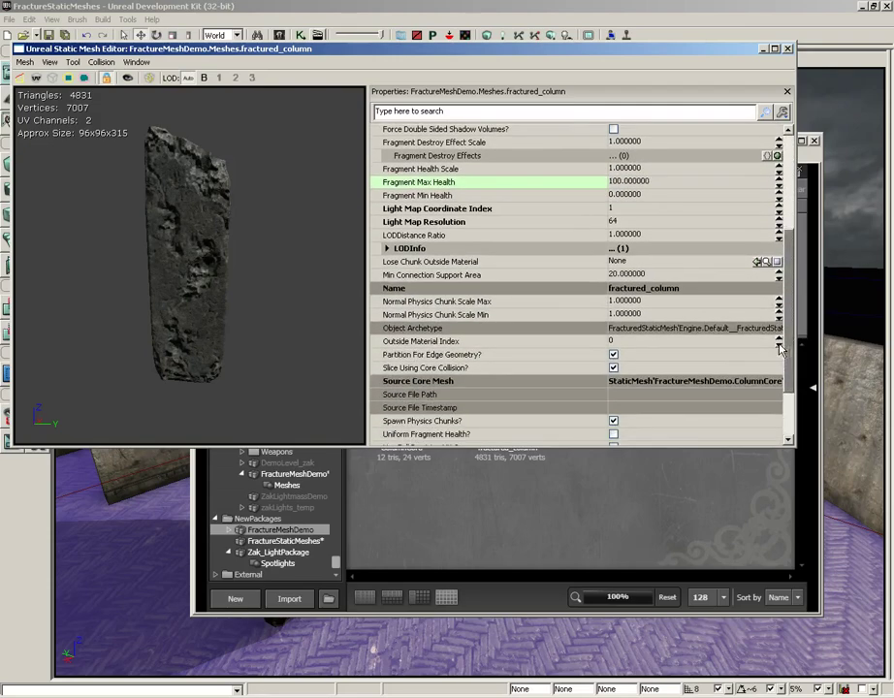
pyautogui.doubleClick(411, 248)
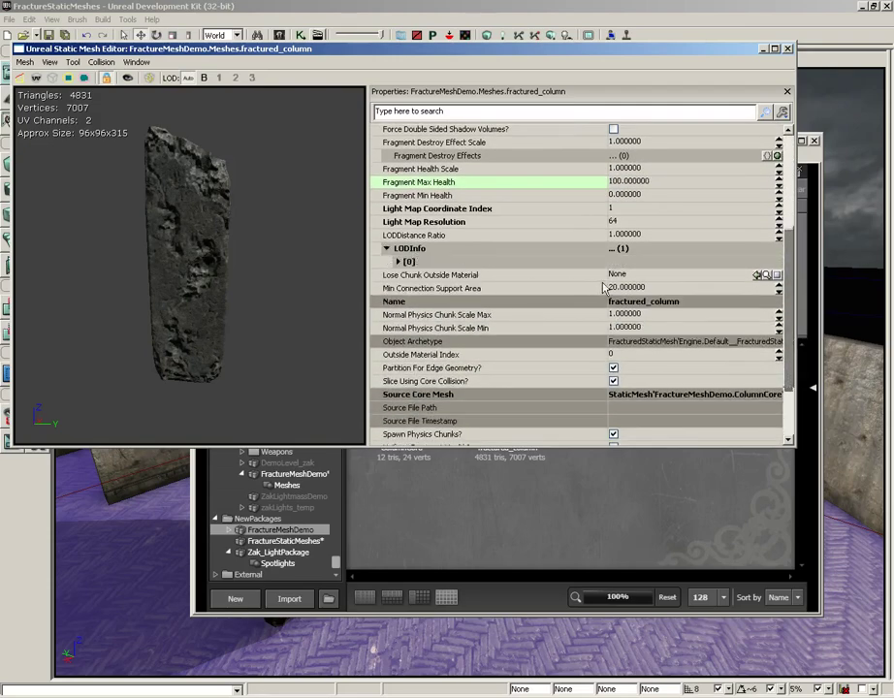
pyautogui.doubleClick(407, 262)
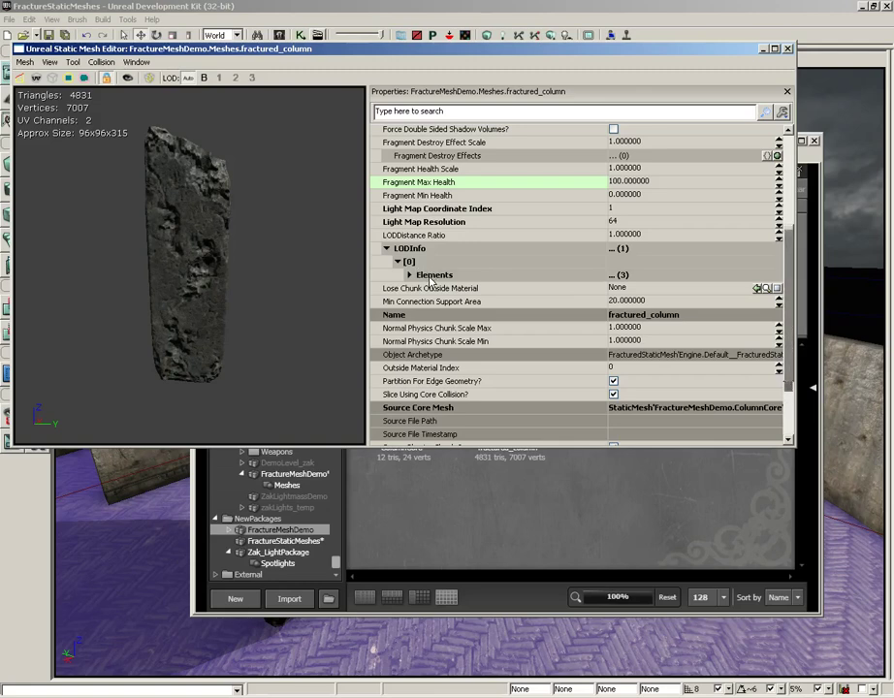
pyautogui.doubleClick(432, 277)
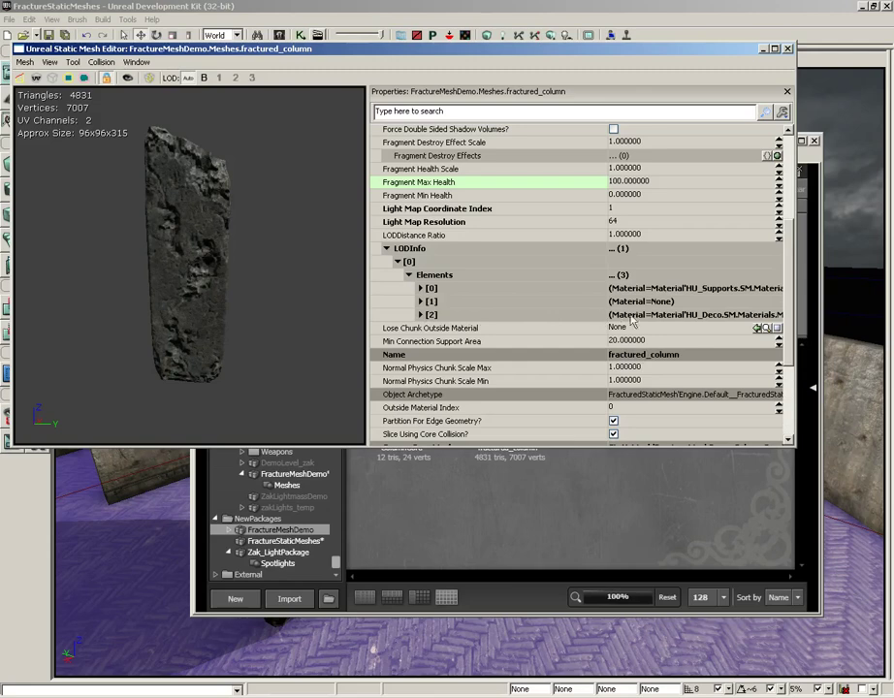
pyautogui.doubleClick(443, 291)
pyautogui.doubleClick(443, 291)
pyautogui.doubleClick(455, 301)
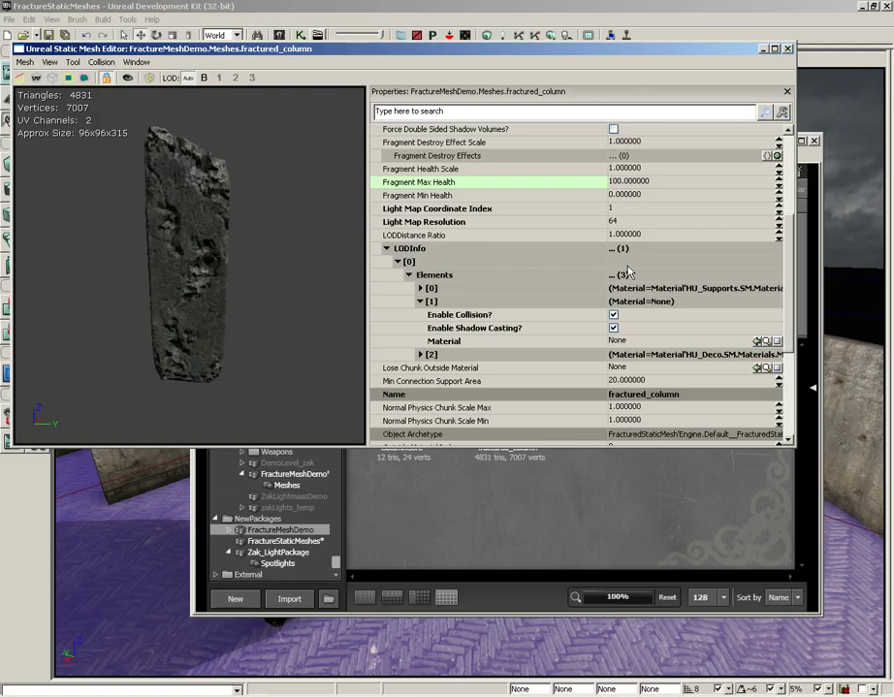
# Step: Copy element [0]'s M_HU_Supports_SM_CementBlock01 material into element [1]'s Material field
pyautogui.doubleClick(512, 288)
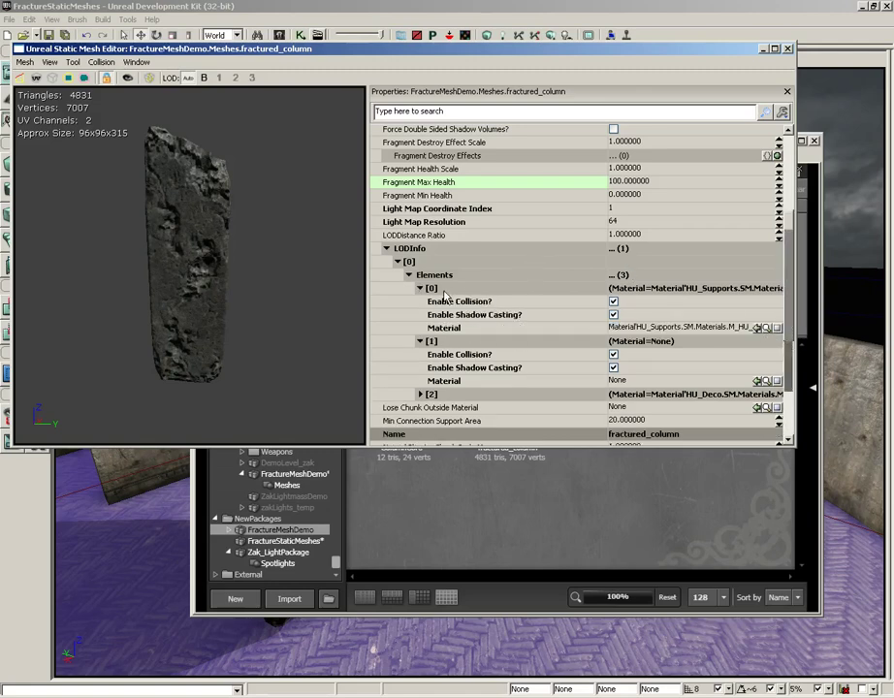
pyautogui.click(690, 328)
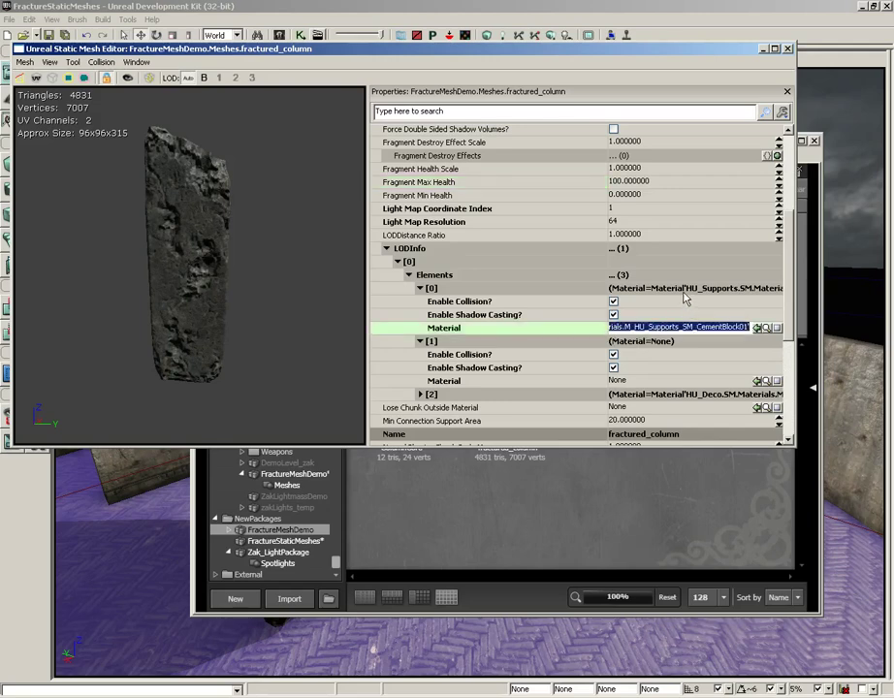
pyautogui.click(622, 381)
pyautogui.hotkey('ctrl', 'v')
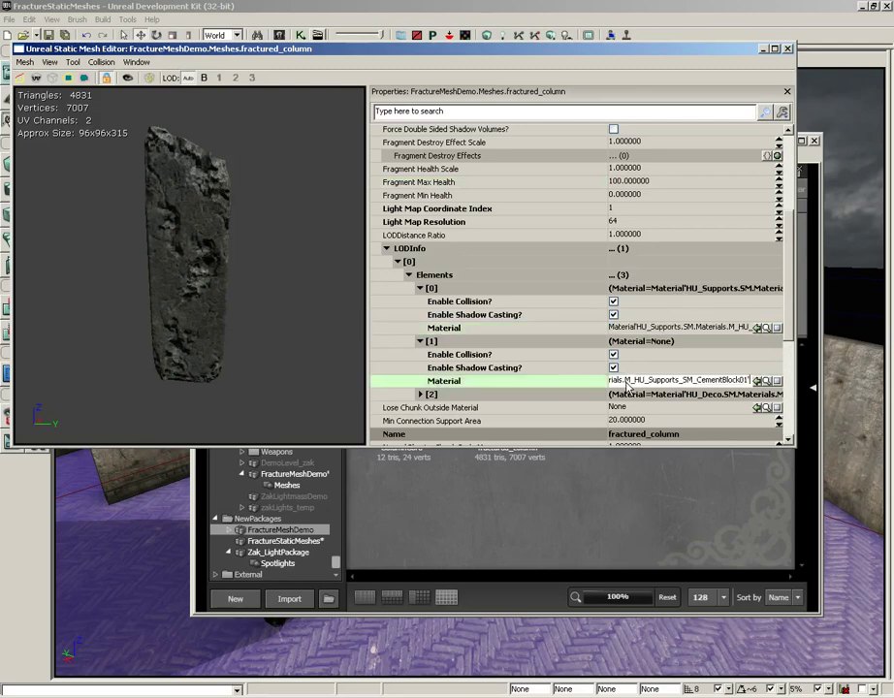
# Step: Collapse the element [1], element [0], Elements and LODInfo [0] entries
pyautogui.click(423, 341)
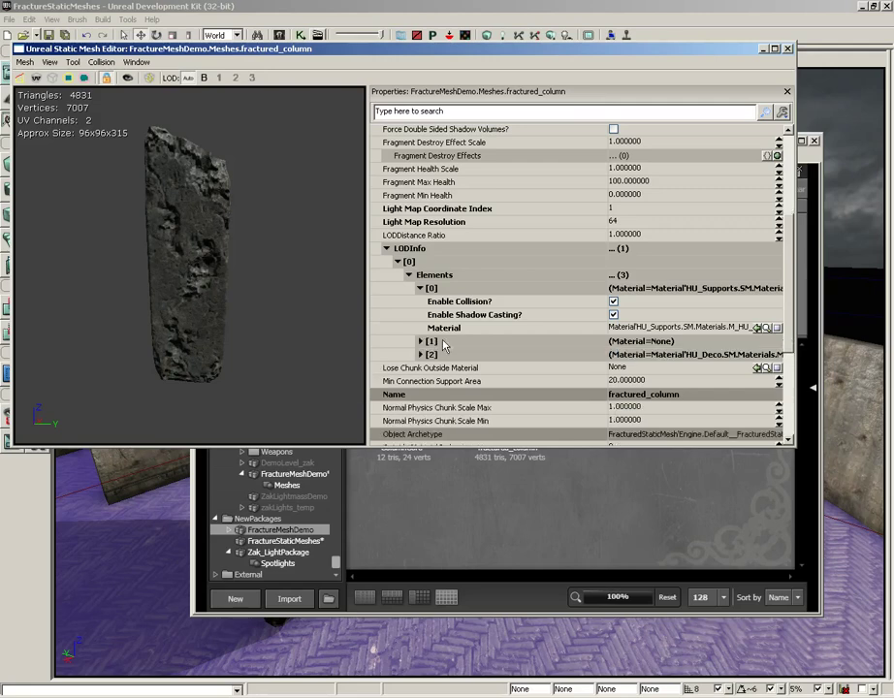
pyautogui.click(424, 288)
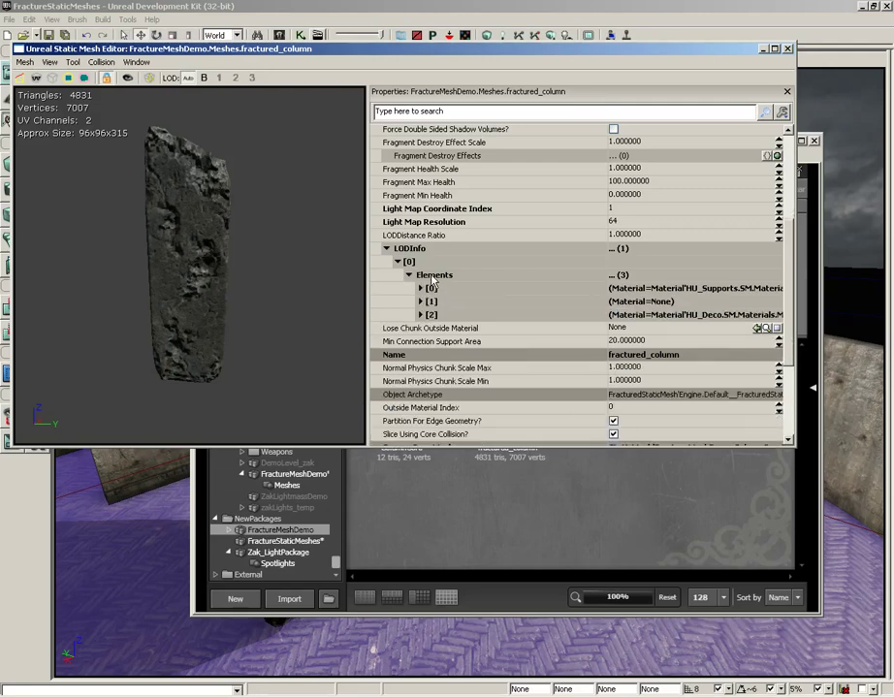
pyautogui.click(426, 275)
pyautogui.click(423, 262)
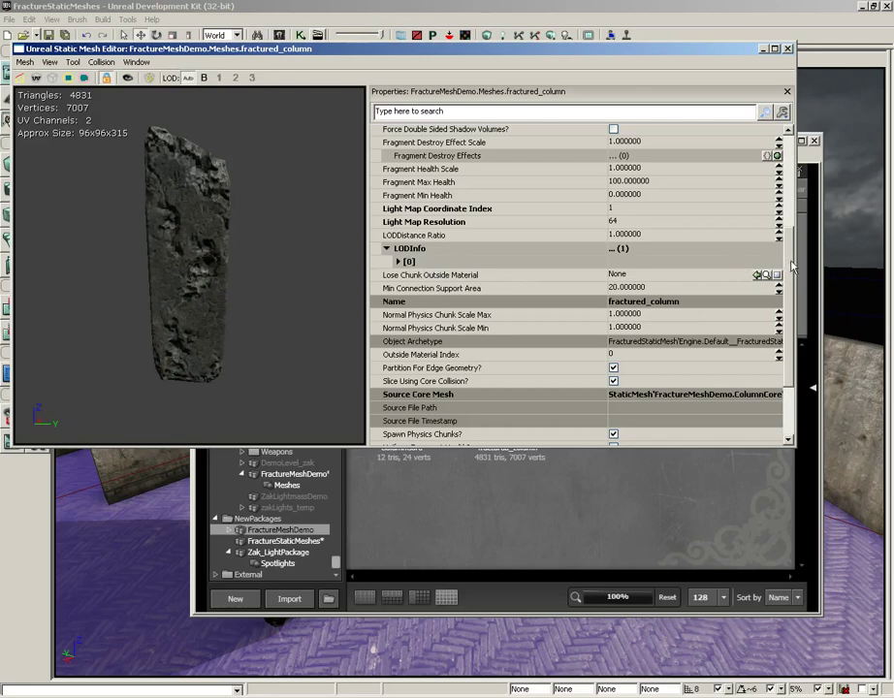
pyautogui.scroll(-1, 790, 286)
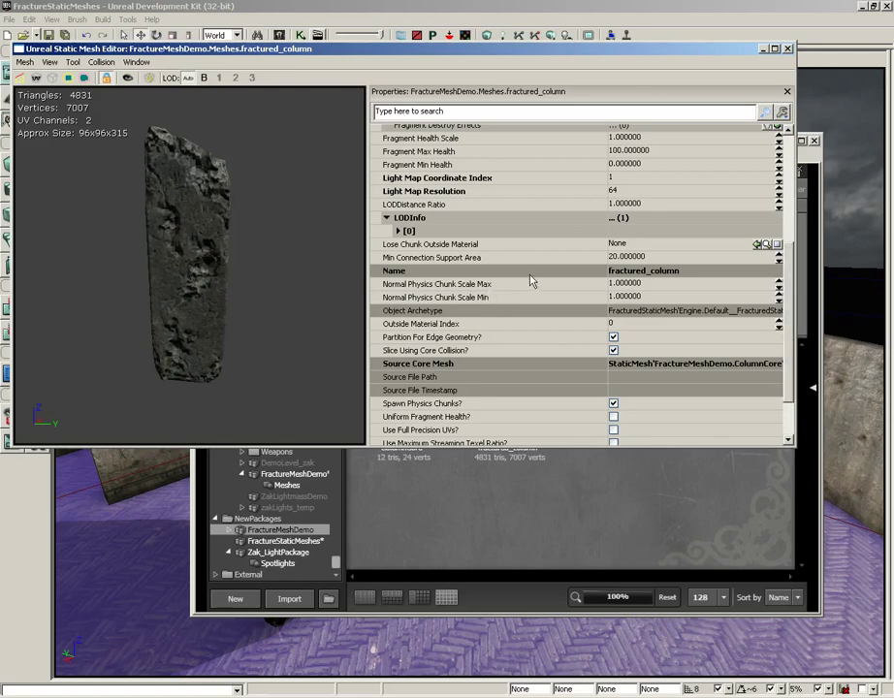
pyautogui.scroll(-1, 790, 292)
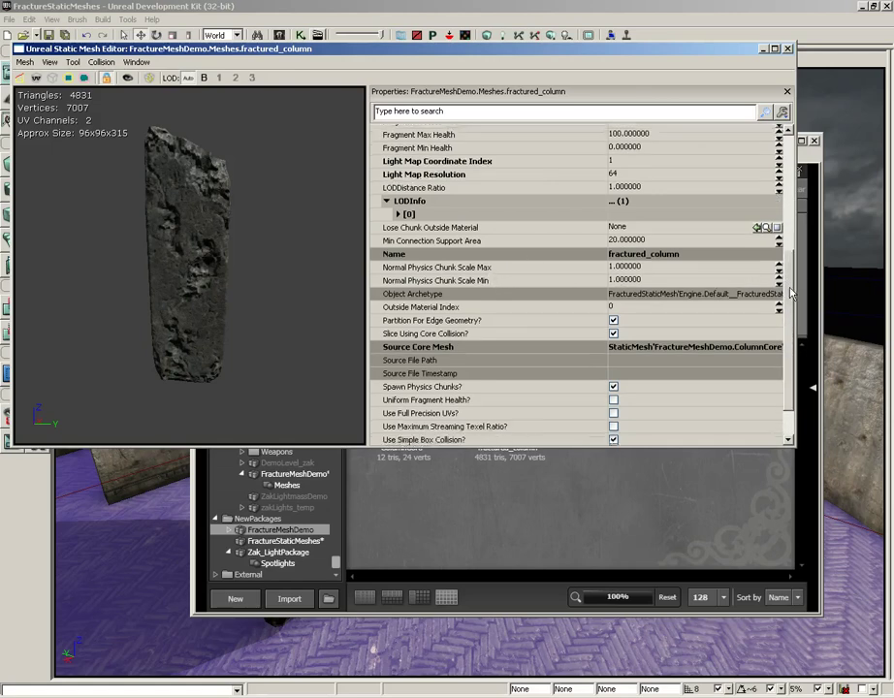
pyautogui.scroll(-2, 790, 292)
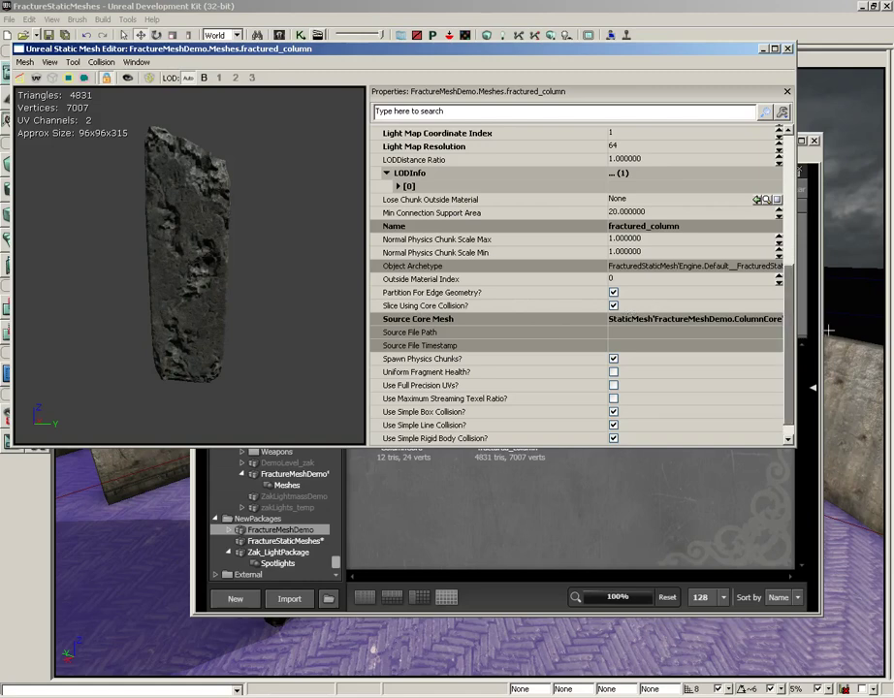
pyautogui.scroll(-1, 641, 217)
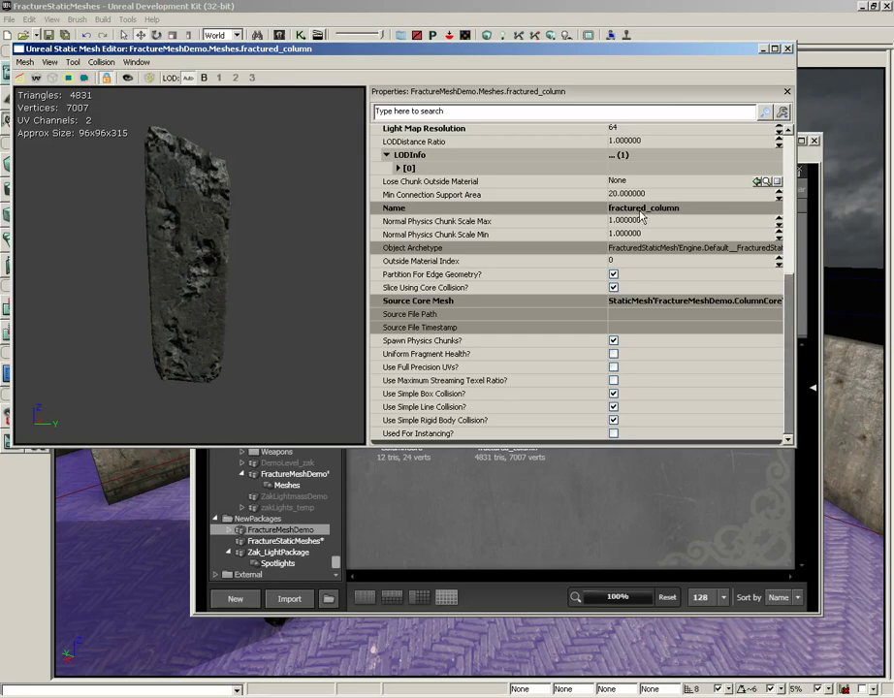
pyautogui.click(488, 344)
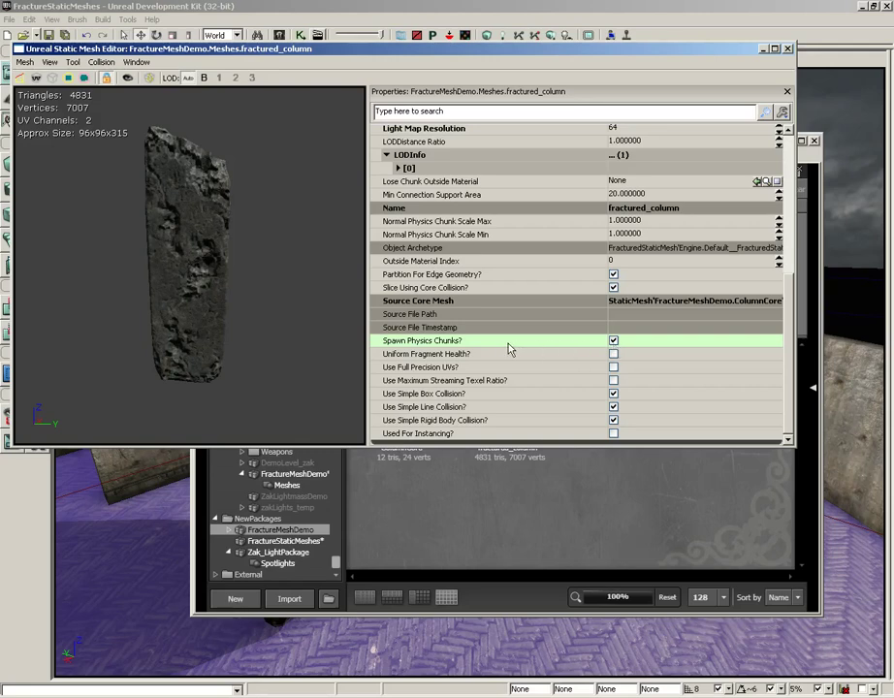
pyautogui.click(412, 354)
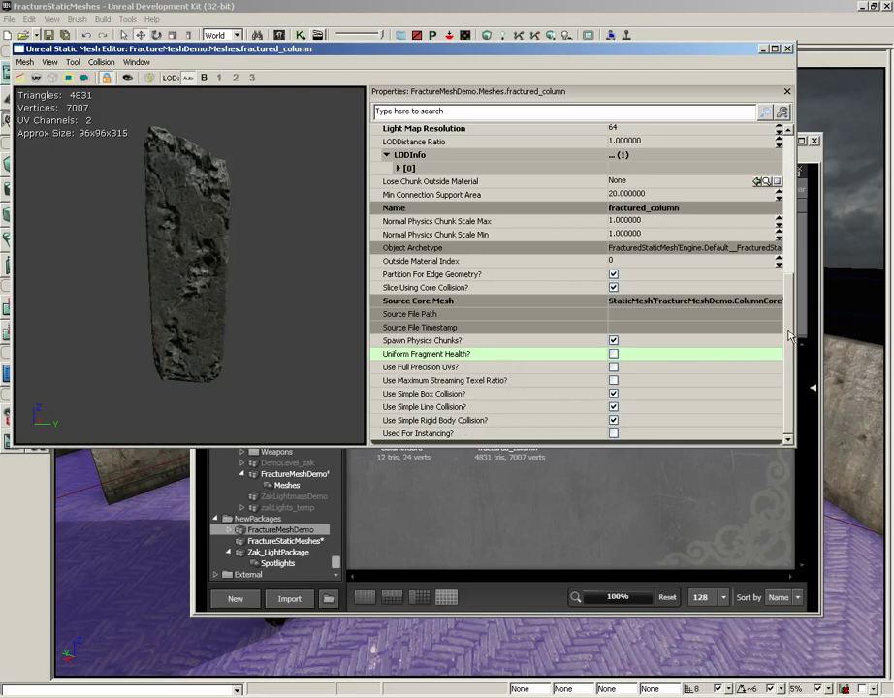
pyautogui.scroll(7, 734, 365)
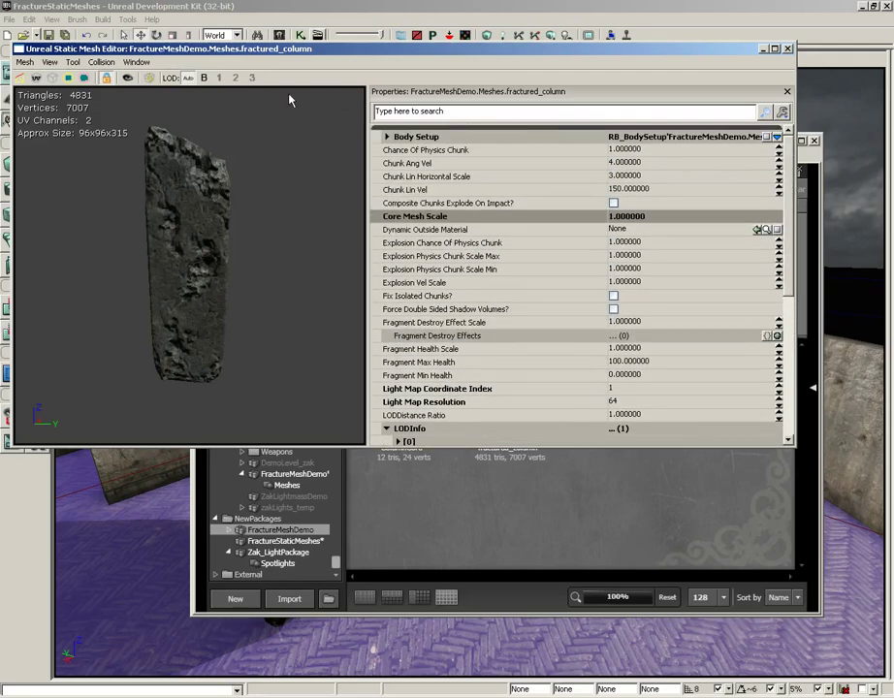
# Step: Close the Static Mesh Editor and Content Browser, run Build All, and dismiss the Lightmass results
pyautogui.click(789, 47)
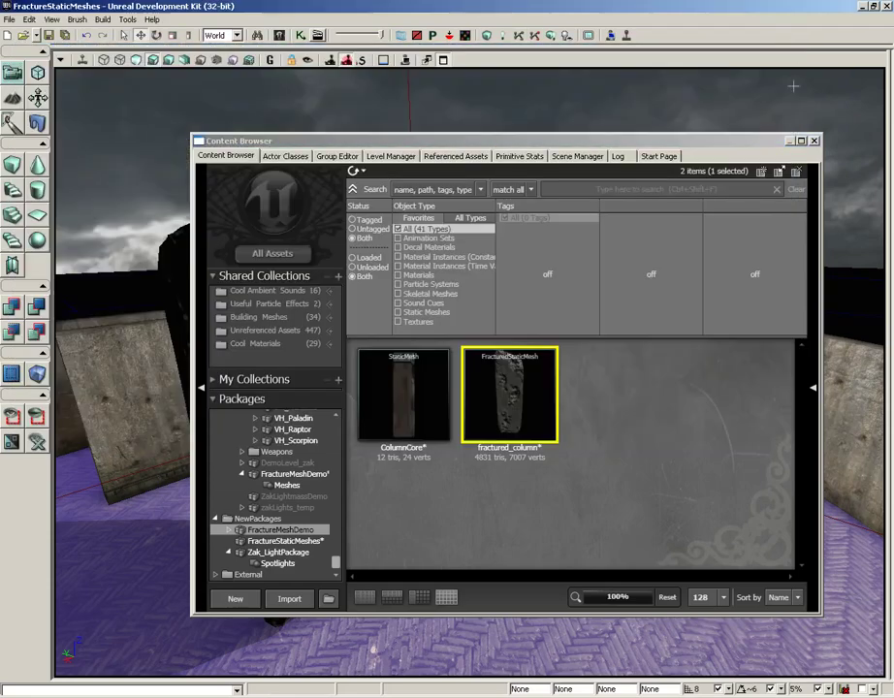
pyautogui.click(813, 140)
pyautogui.click(551, 35)
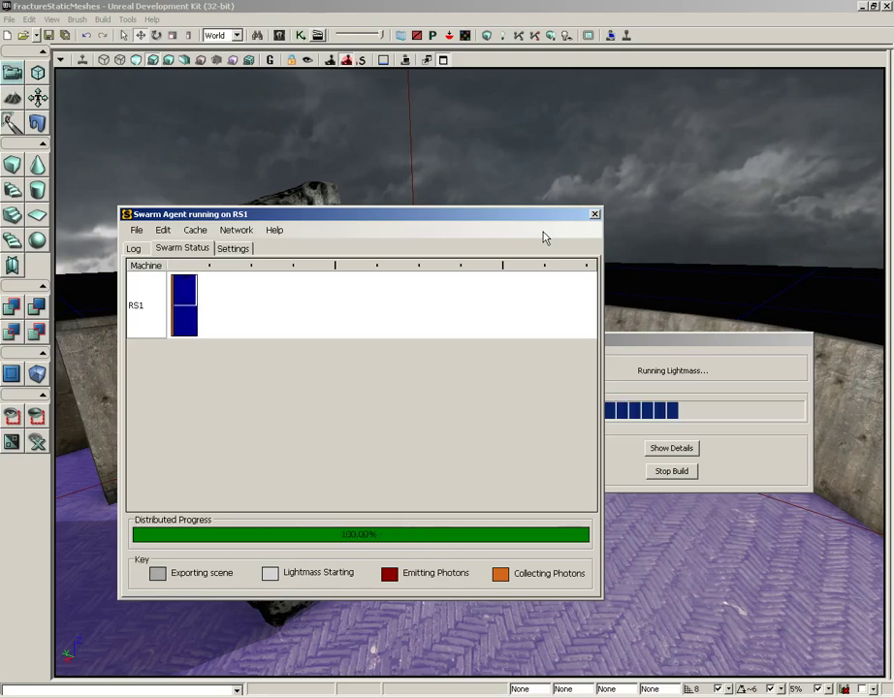
pyautogui.click(785, 300)
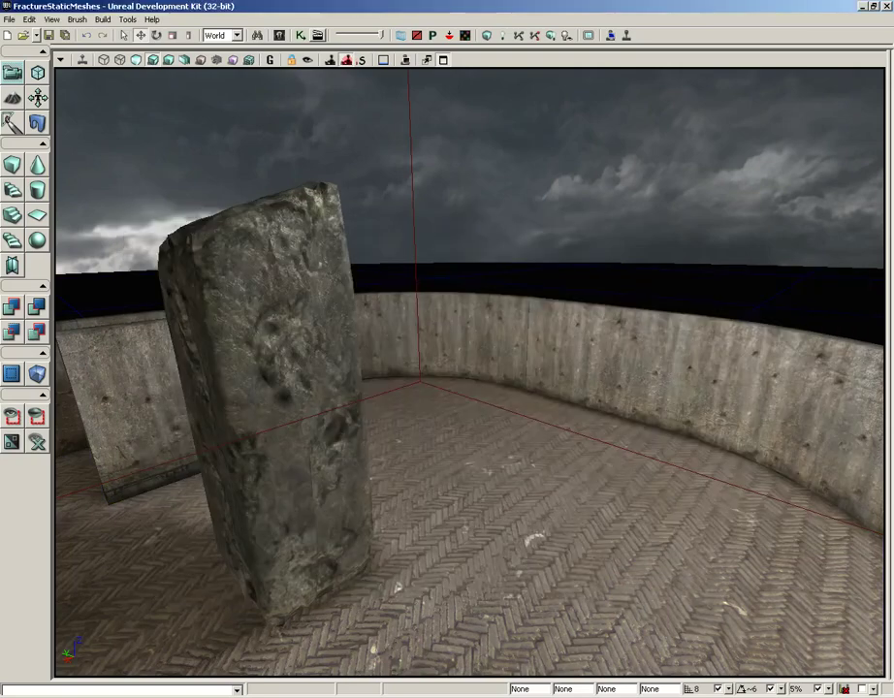
# Step: Play From Here on the floor, shoot the column until it fractures, and walk around the chunks
pyautogui.rightClick(408, 379)
pyautogui.click(608, 507)
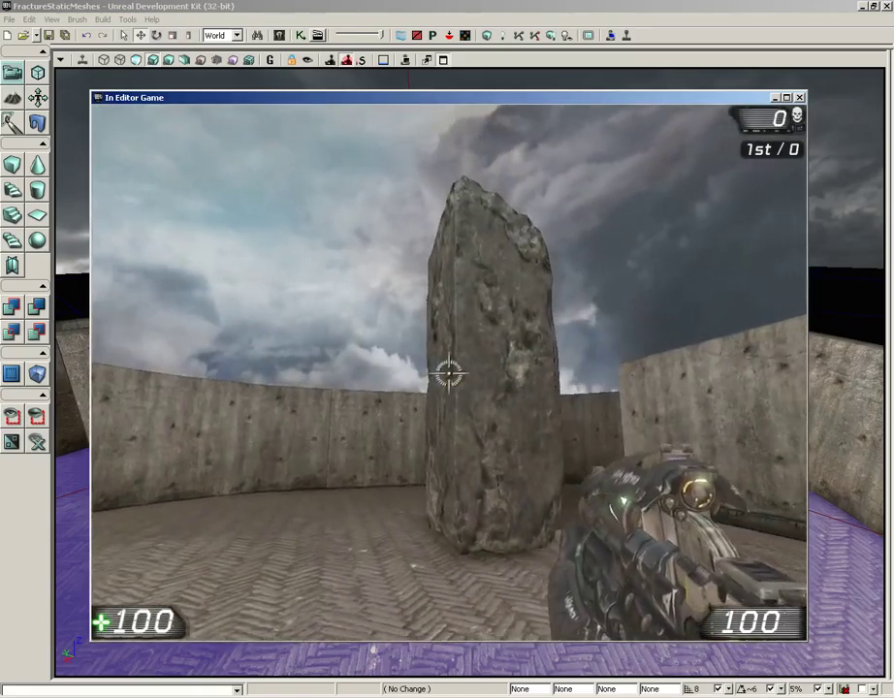
pyautogui.click(448, 373)
pyautogui.click(448, 374)
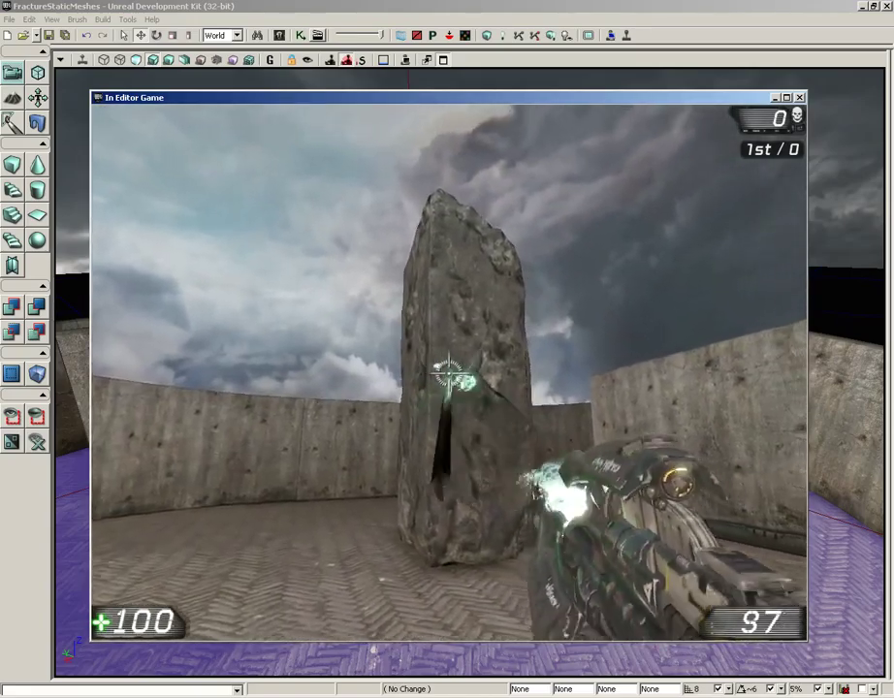
pyautogui.click(448, 374)
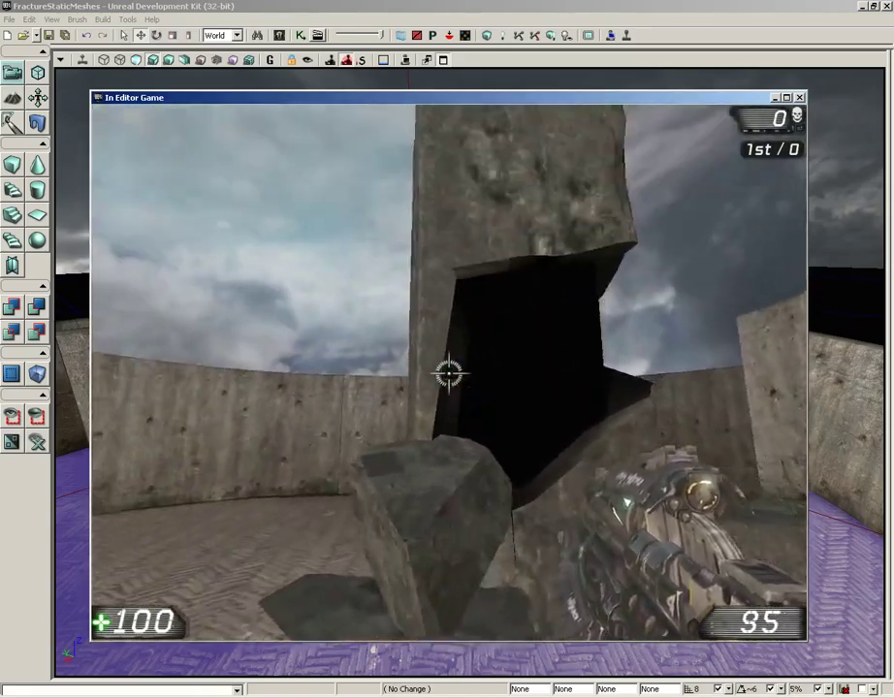
pyautogui.moveTo(448, 373); pyautogui.dragTo(448, 373)
pyautogui.press('w')
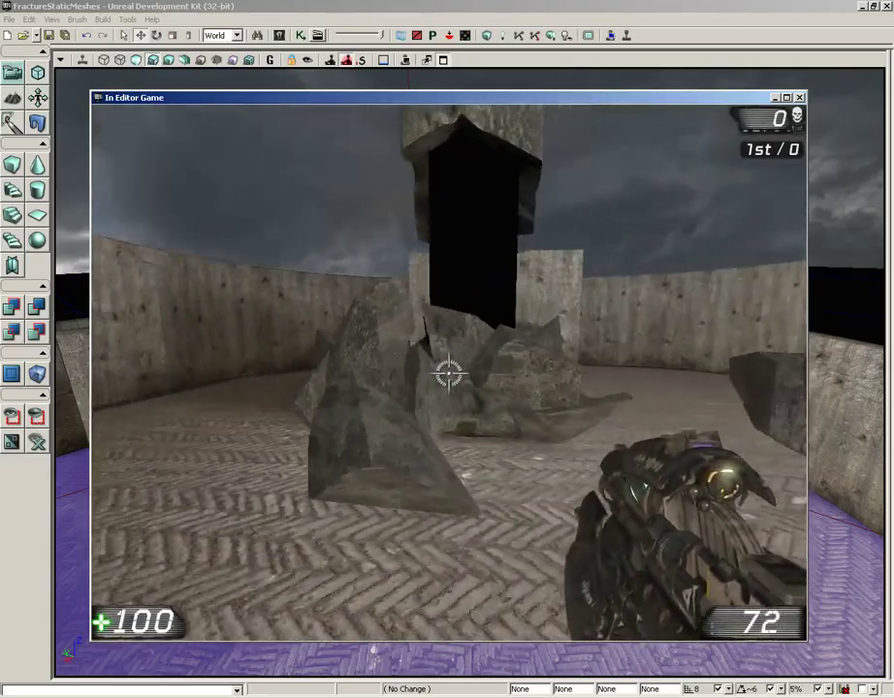
pyautogui.press('s')
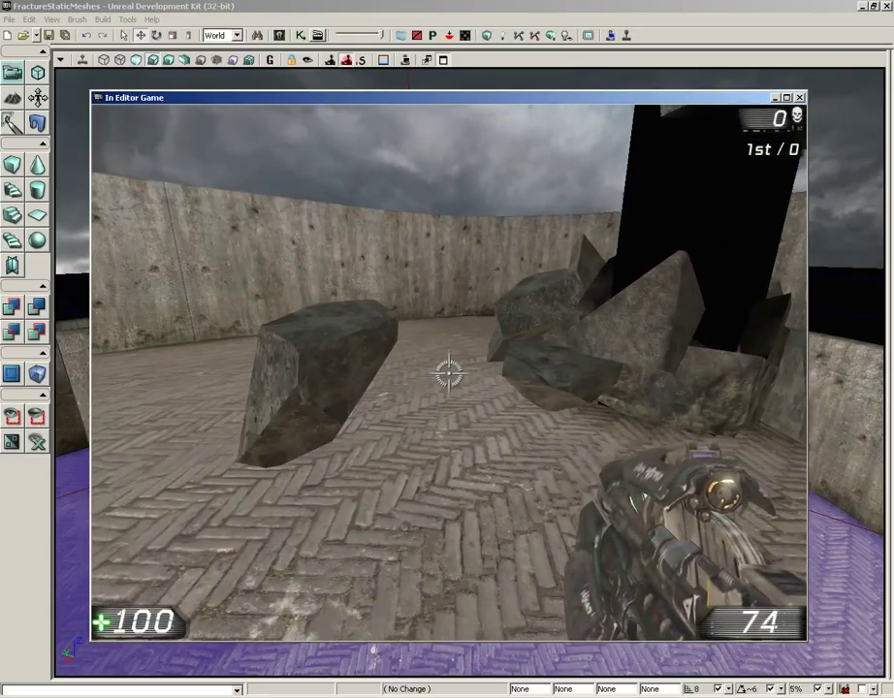